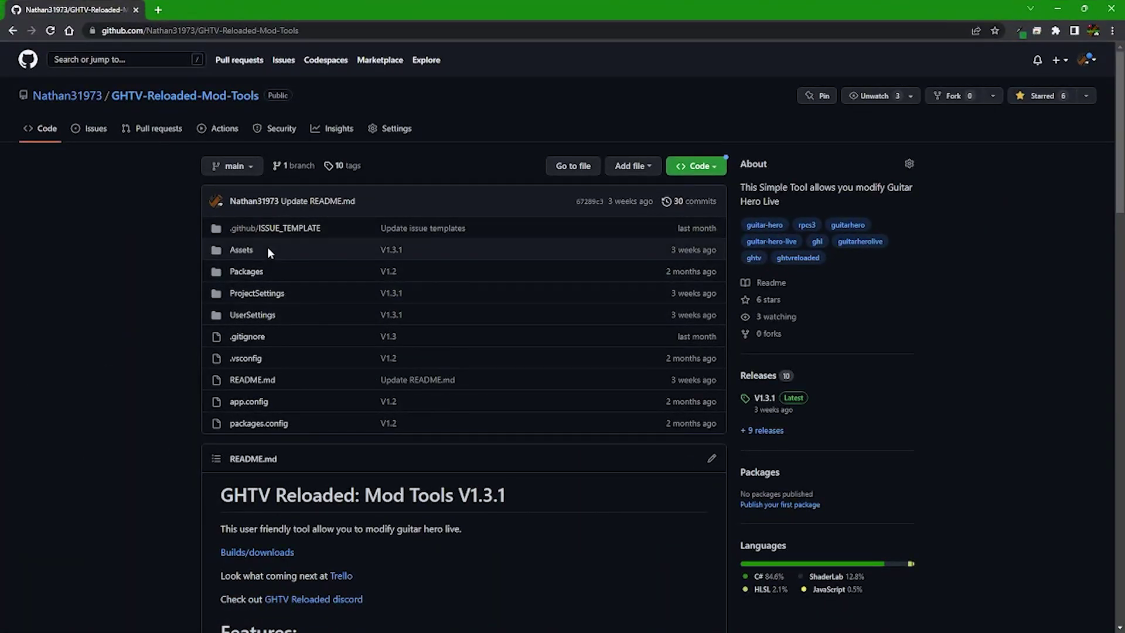
Scroll through the GitHub repository page and select its web address.
scroll(564, 445, down, 3)
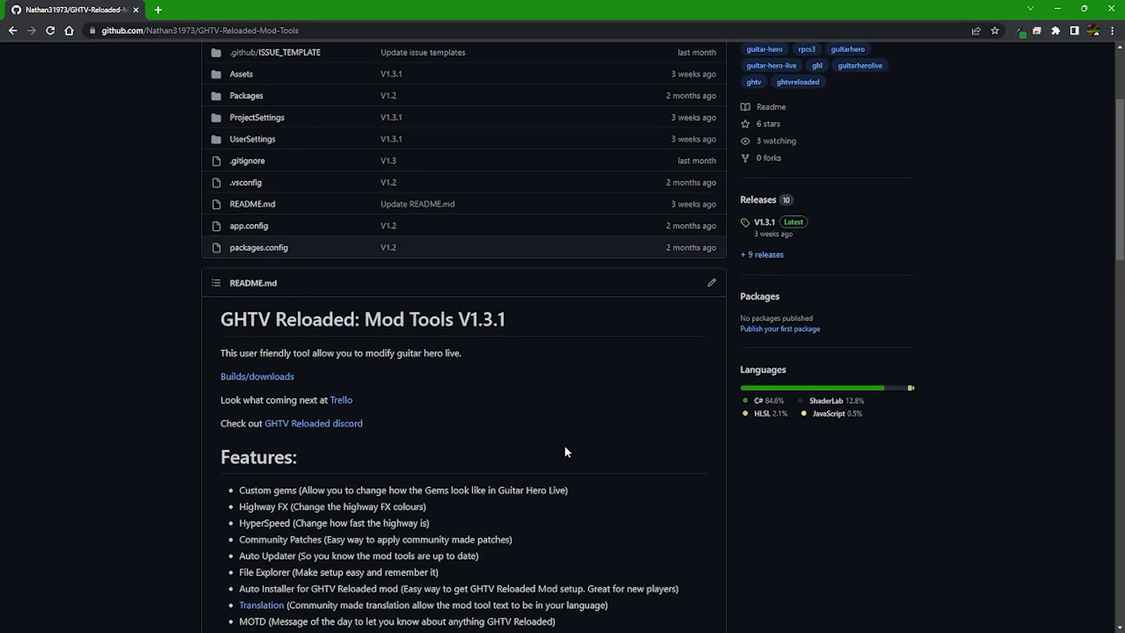
scroll(558, 448, down, 5)
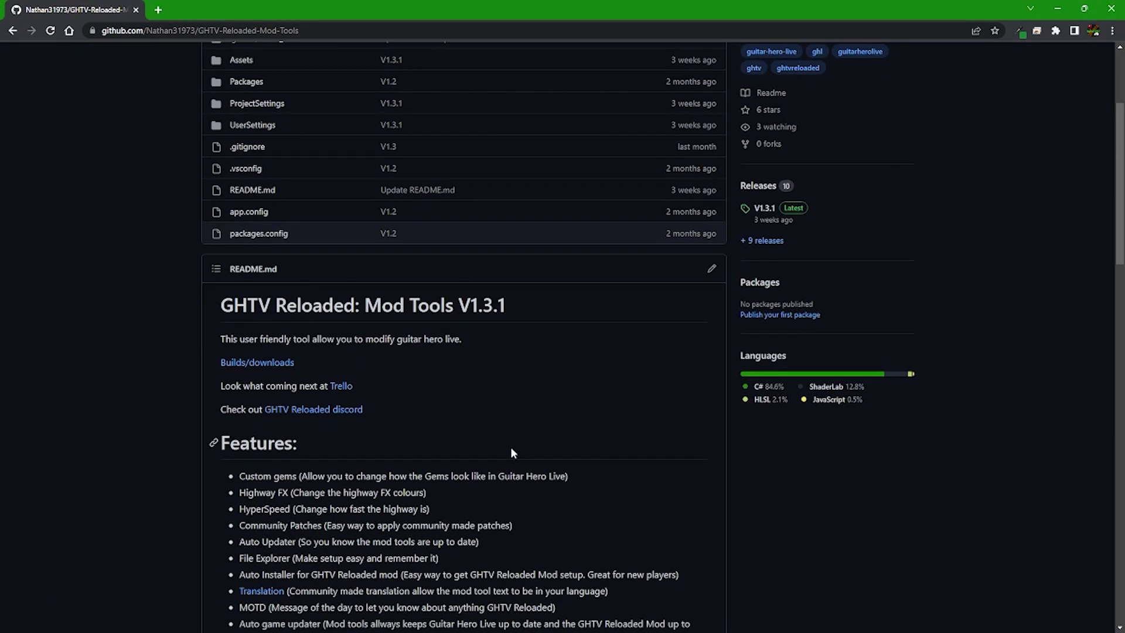
scroll(467, 398, down, 9)
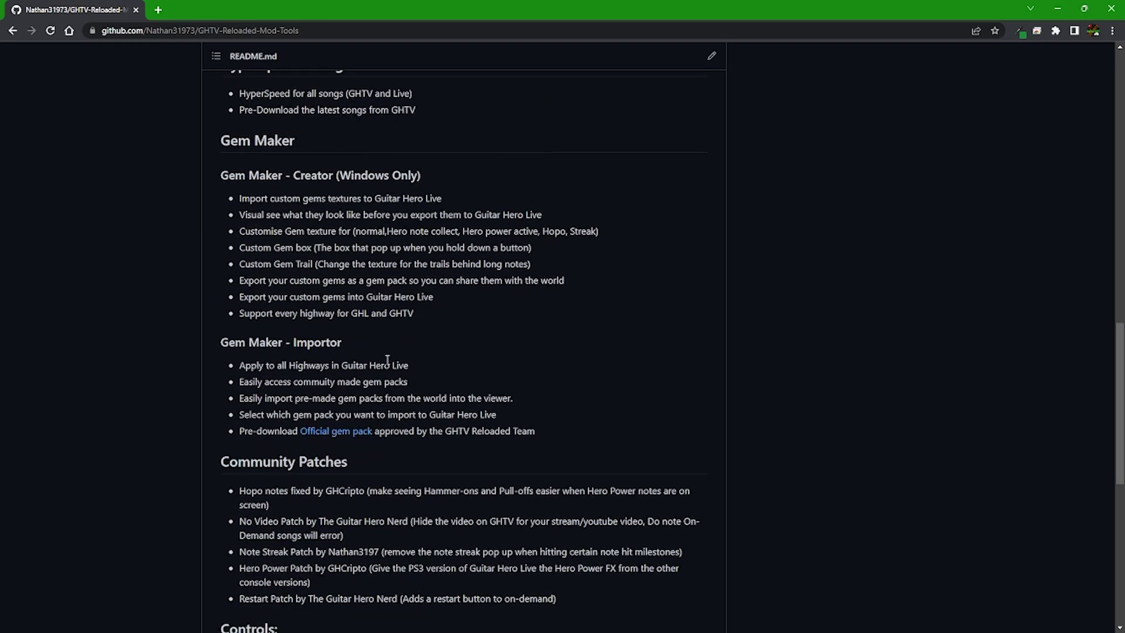
scroll(387, 359, down, 1)
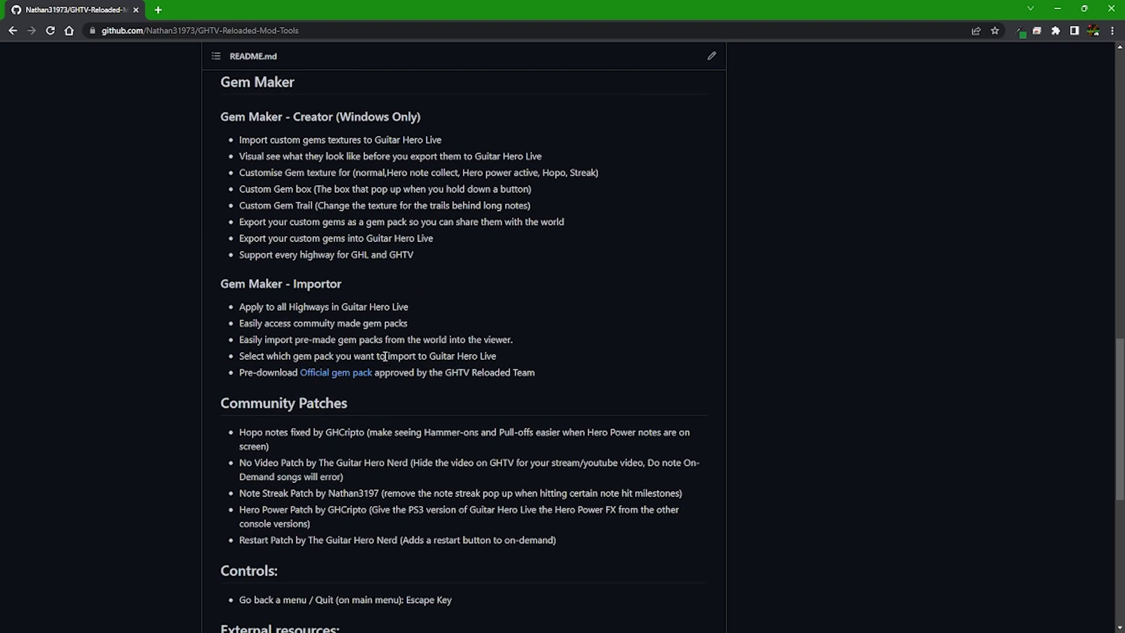
scroll(385, 356, down, 3)
scroll(377, 345, down, 2)
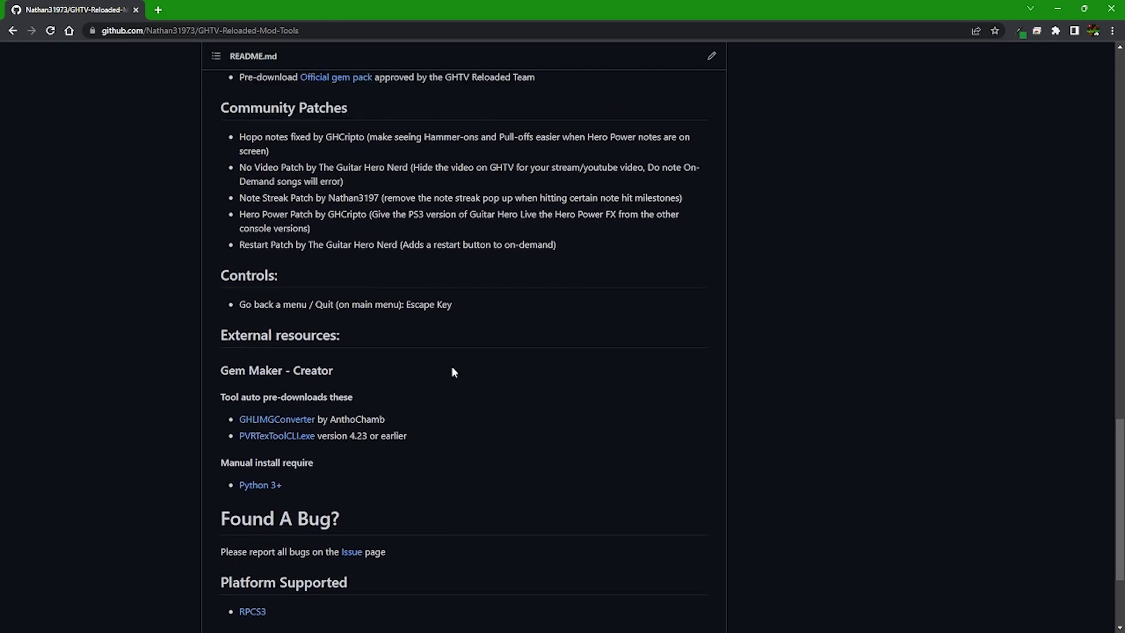
scroll(452, 370, up, 8)
scroll(429, 378, up, 14)
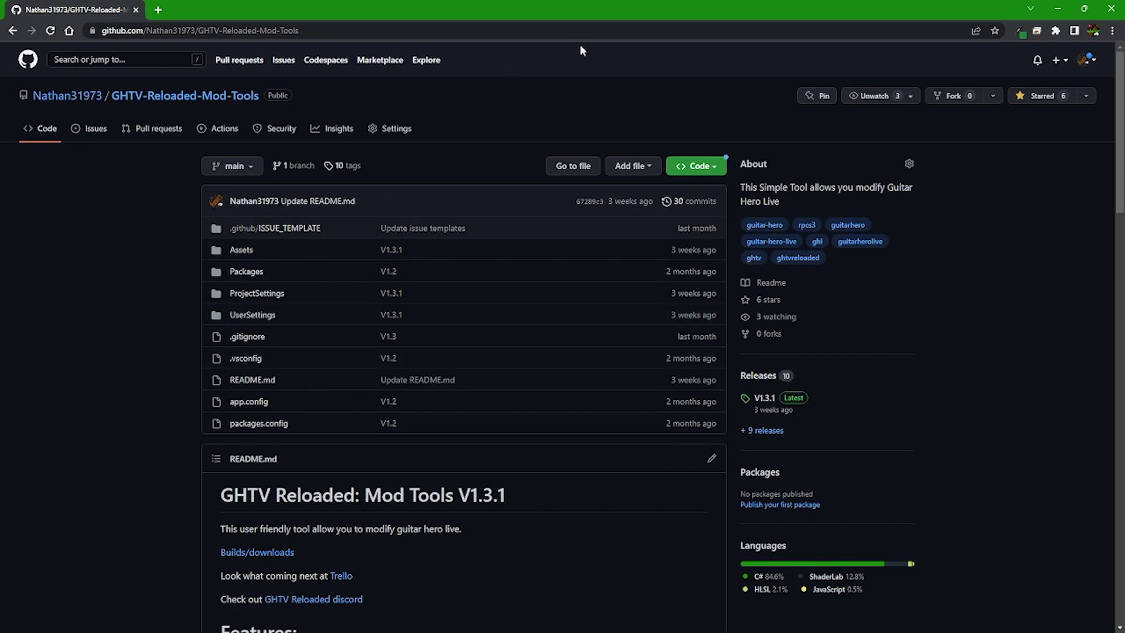
click(377, 29)
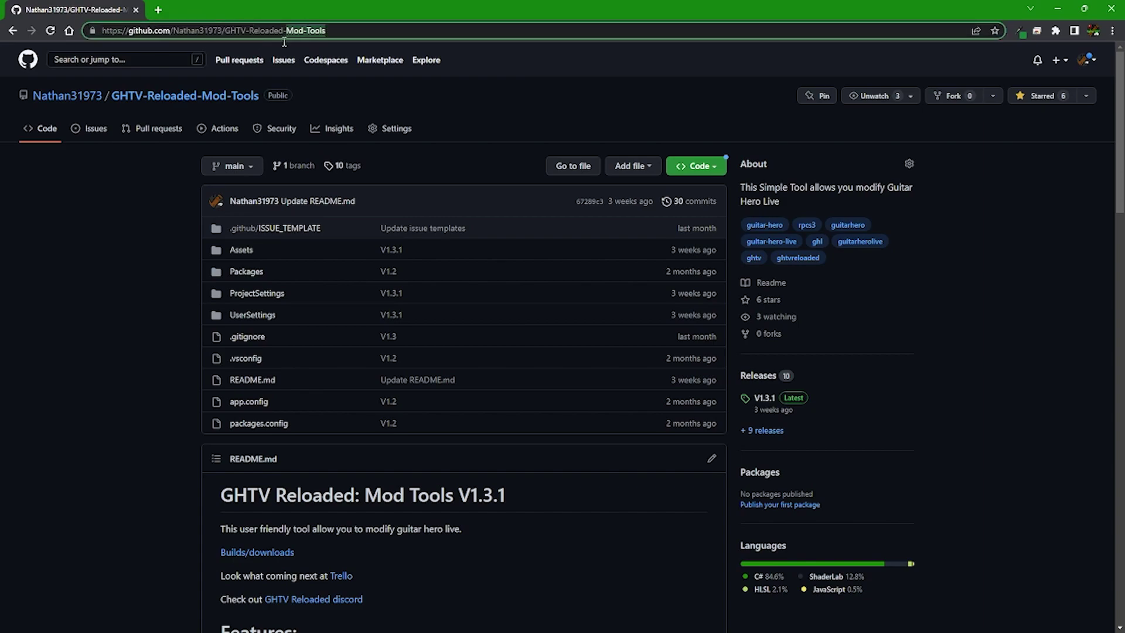
Highlight the GHTV Reloaded Installer feature list and the Guitar Hero Live: TV Edition mention.
scroll(220, 238, down, 5)
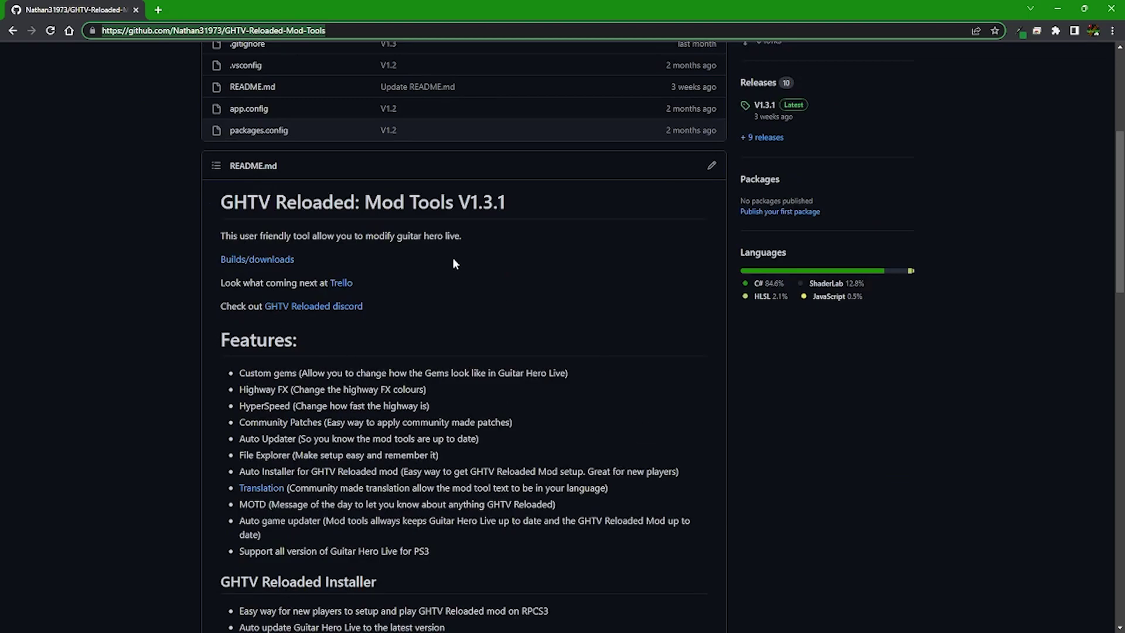
scroll(352, 281, up, 1)
scroll(300, 303, down, 7)
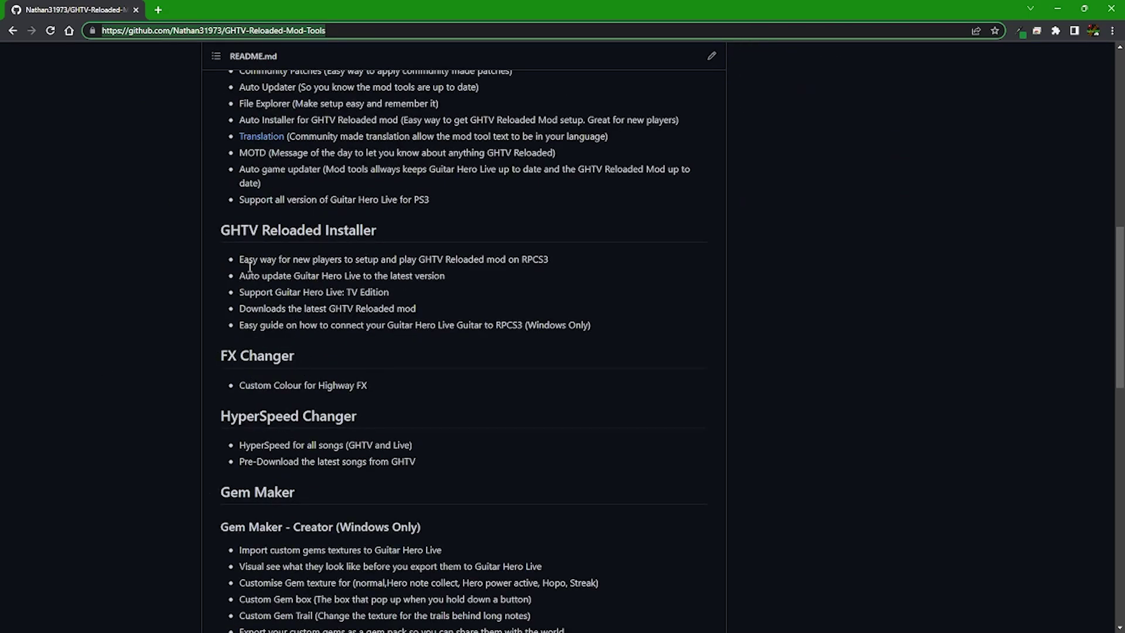
drag(222, 234, 634, 319)
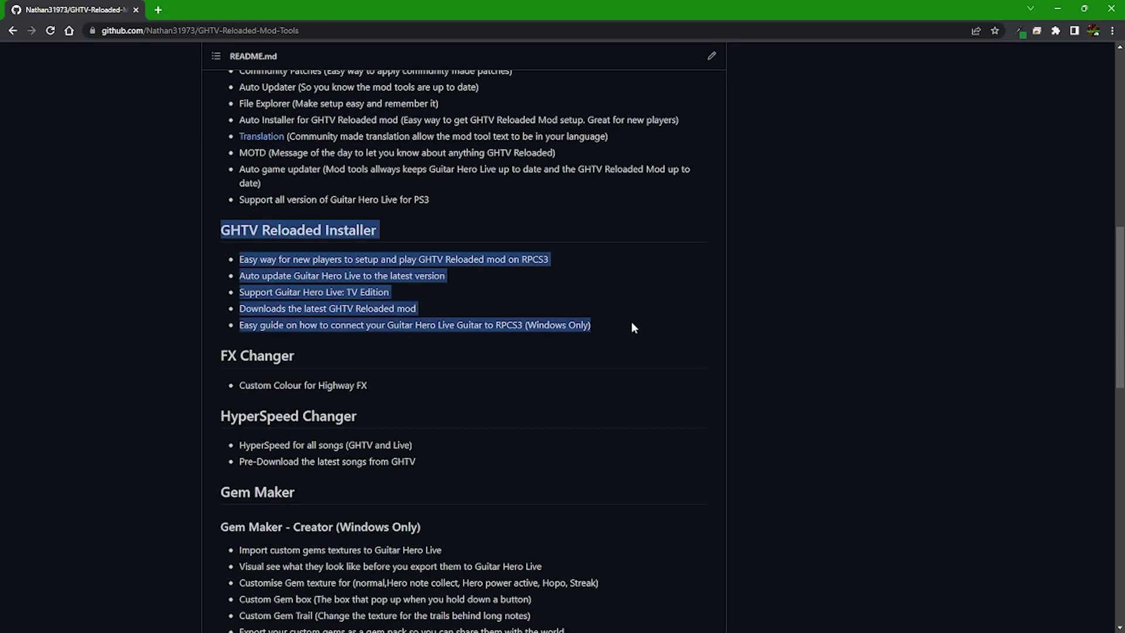
click(631, 321)
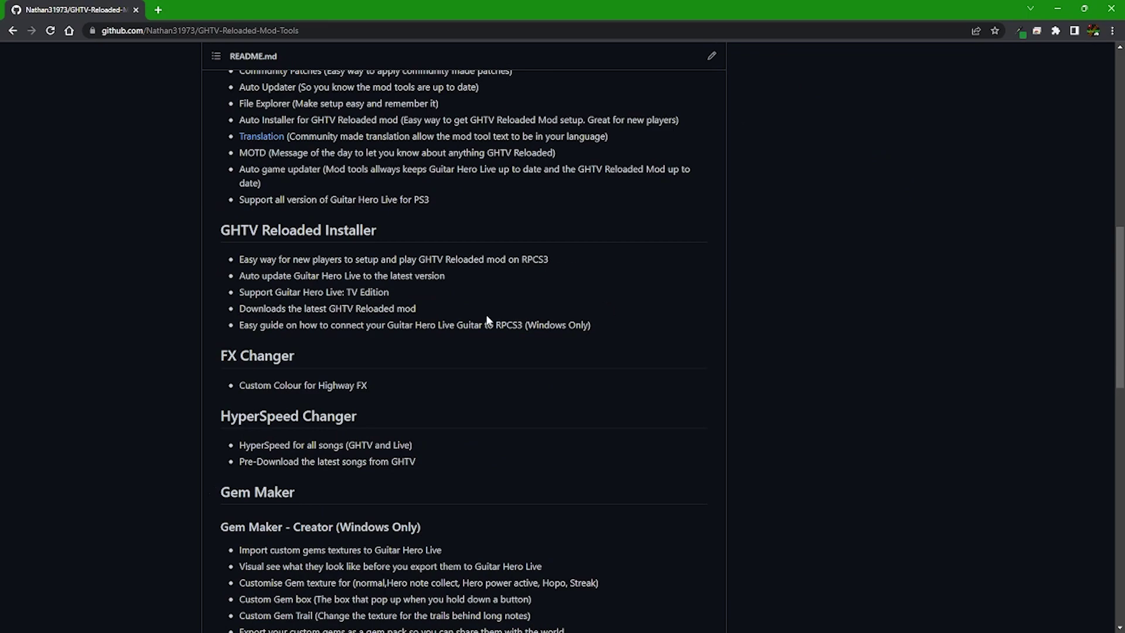
drag(296, 295, 275, 285)
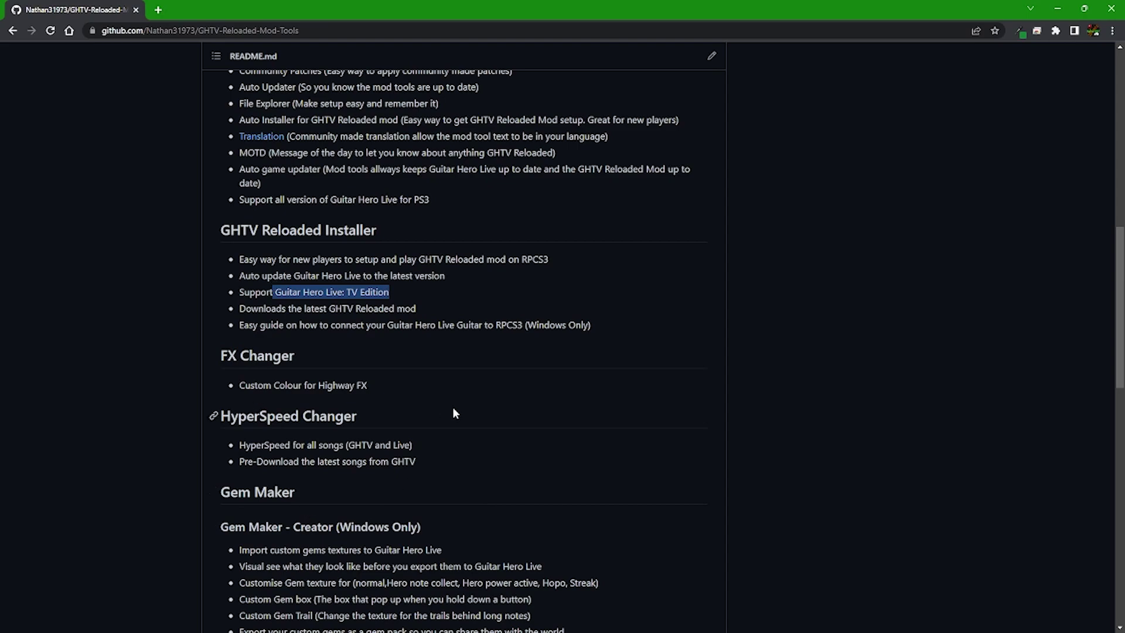
Read further down the readme and go to the project's releases page.
scroll(454, 413, down, 3)
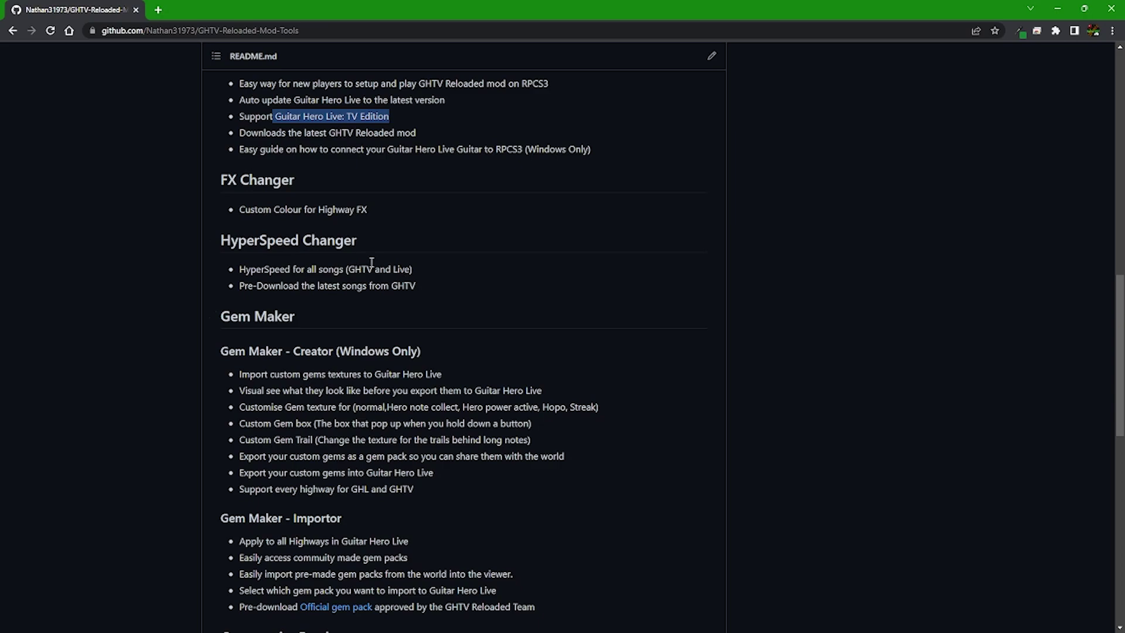
scroll(501, 389, down, 6)
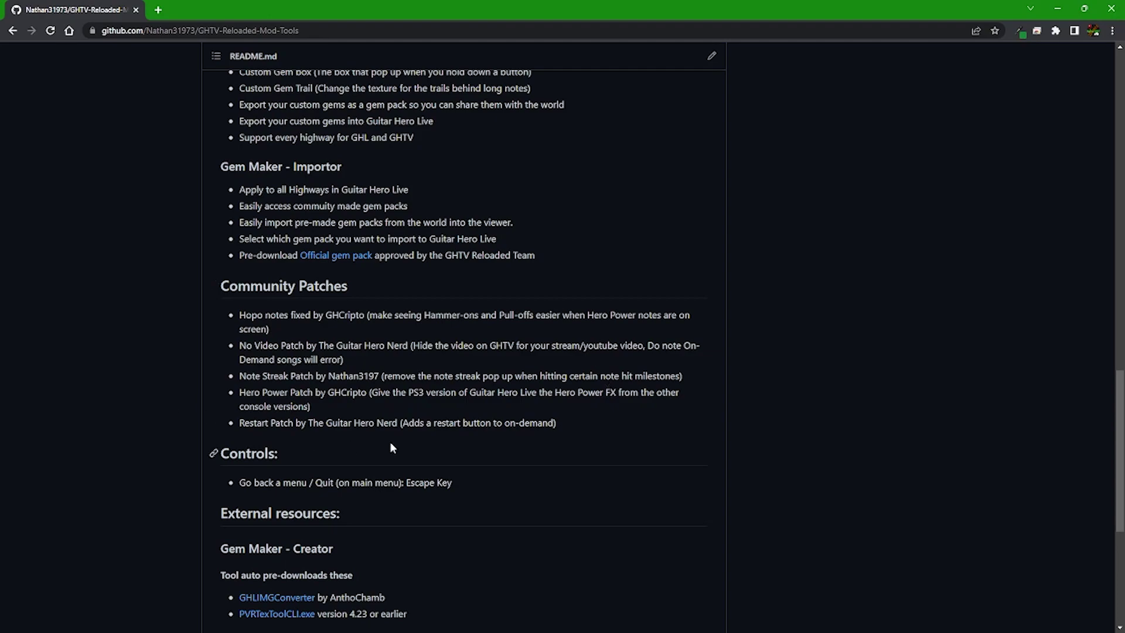
scroll(409, 382, down, 2)
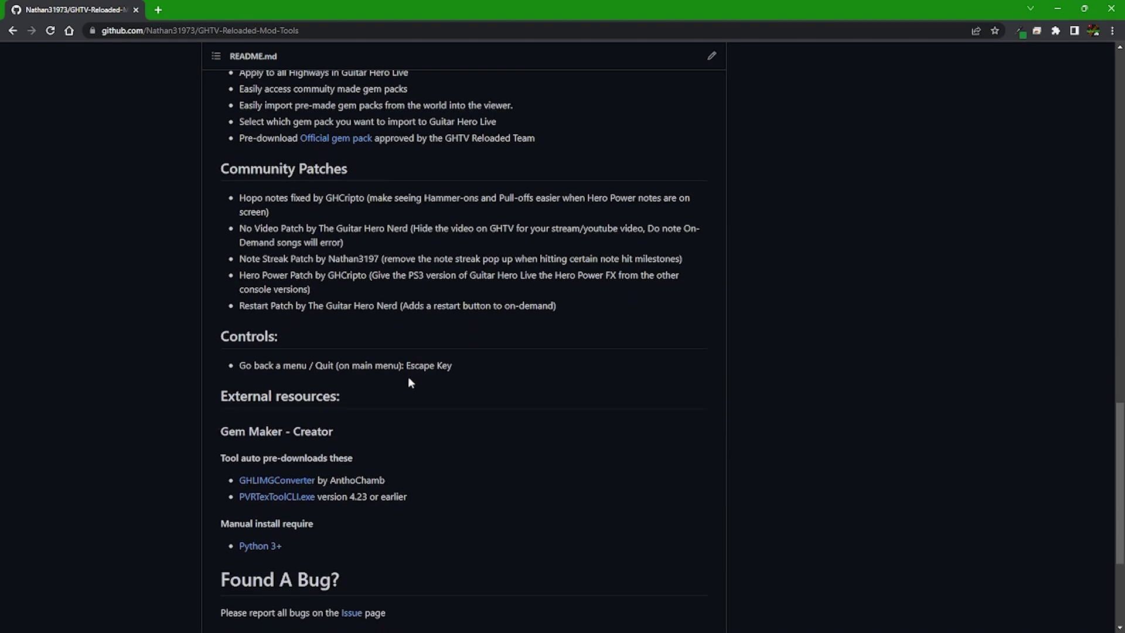
scroll(438, 441, down, 3)
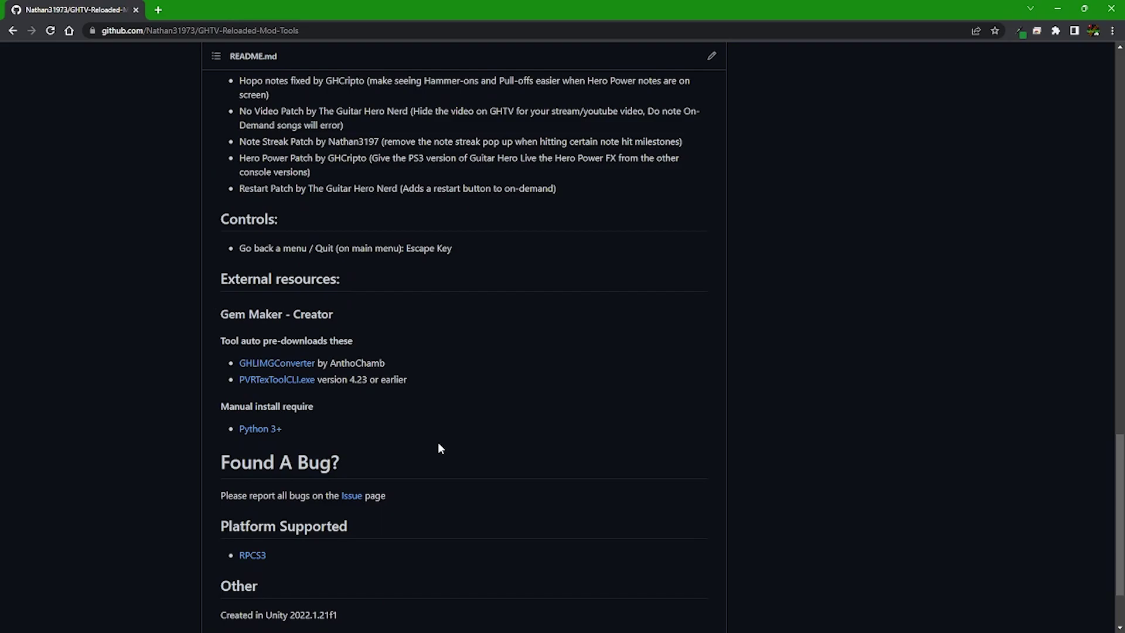
scroll(438, 441, up, 13)
scroll(441, 435, up, 10)
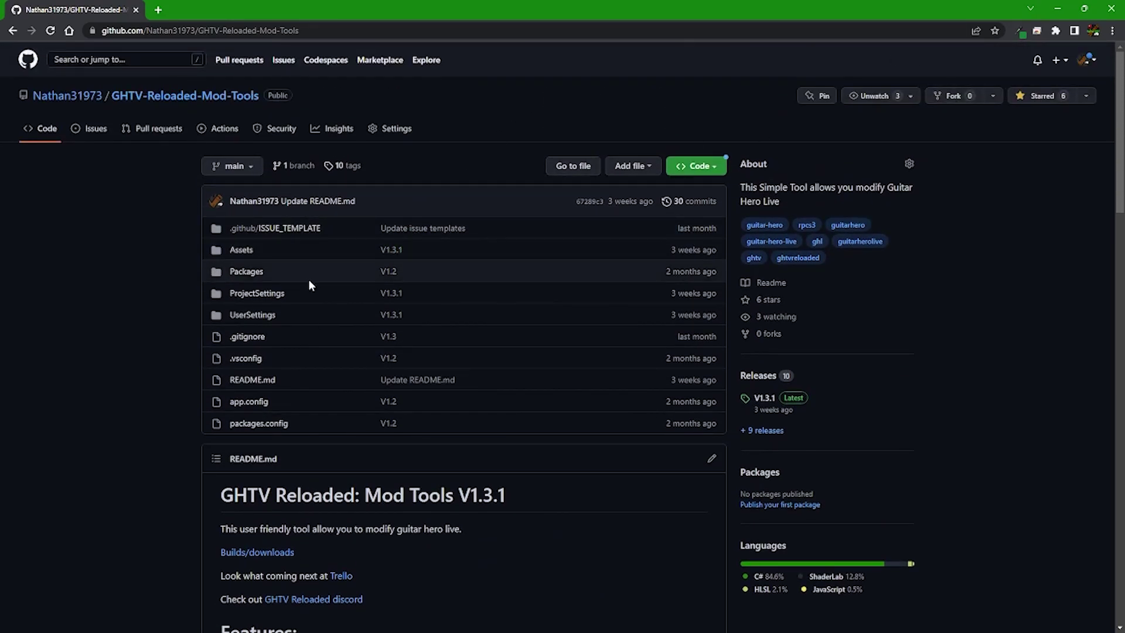
scroll(282, 328, down, 1)
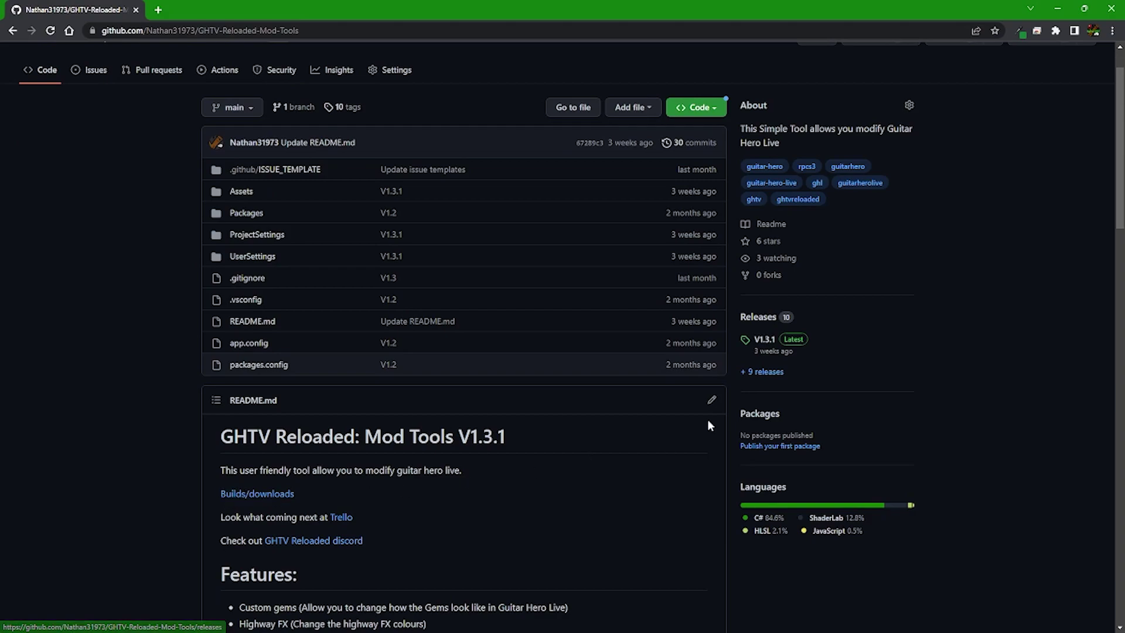
click(257, 494)
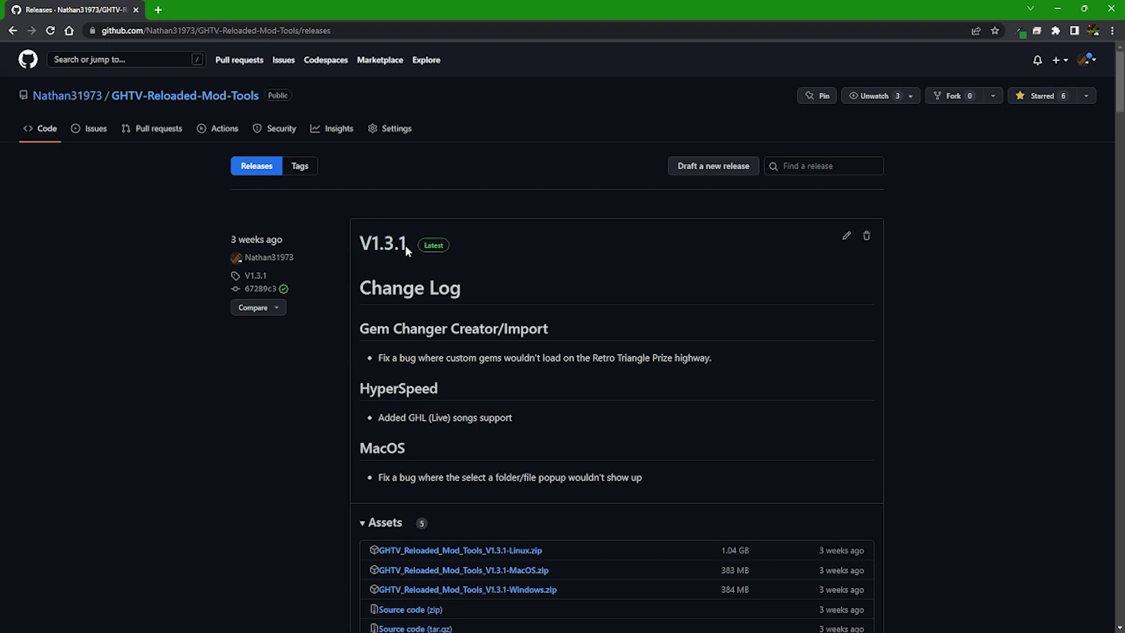
Download the V1.3.1 Windows zip (384 MB) and open it from the download shelf.
scroll(601, 287, down, 1)
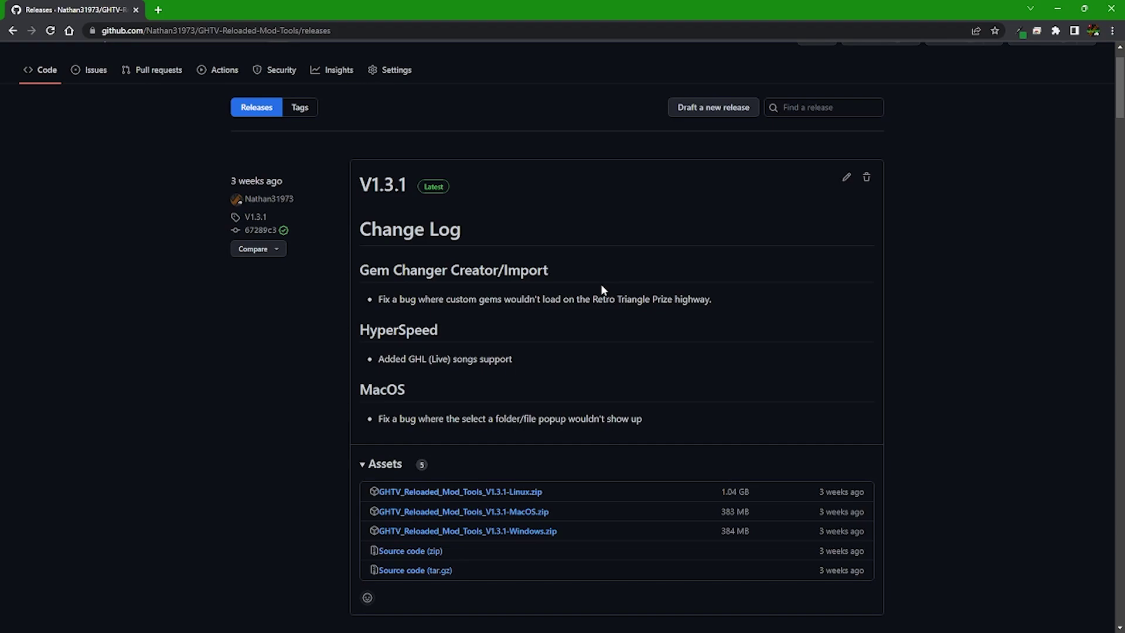
scroll(588, 316, down, 1)
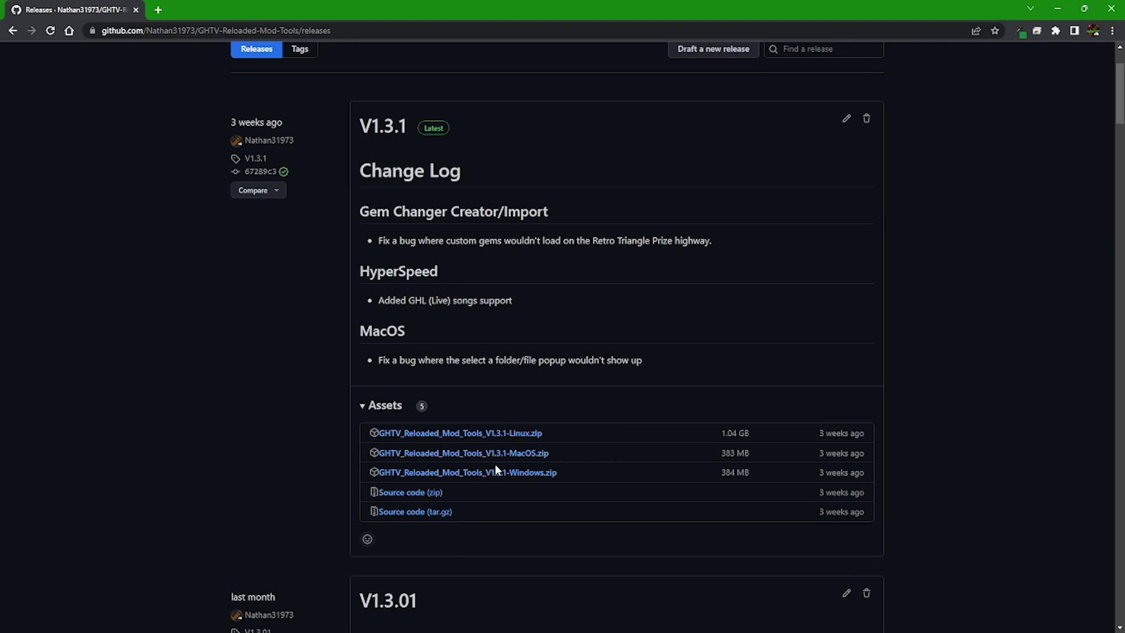
click(506, 475)
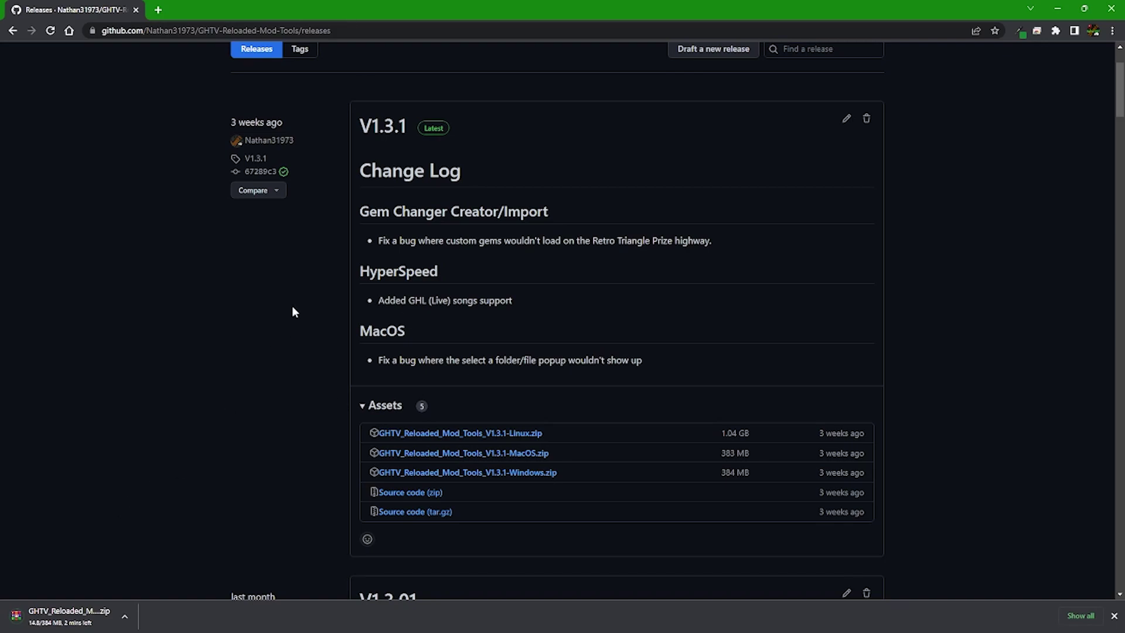
scroll(292, 305, up, 2)
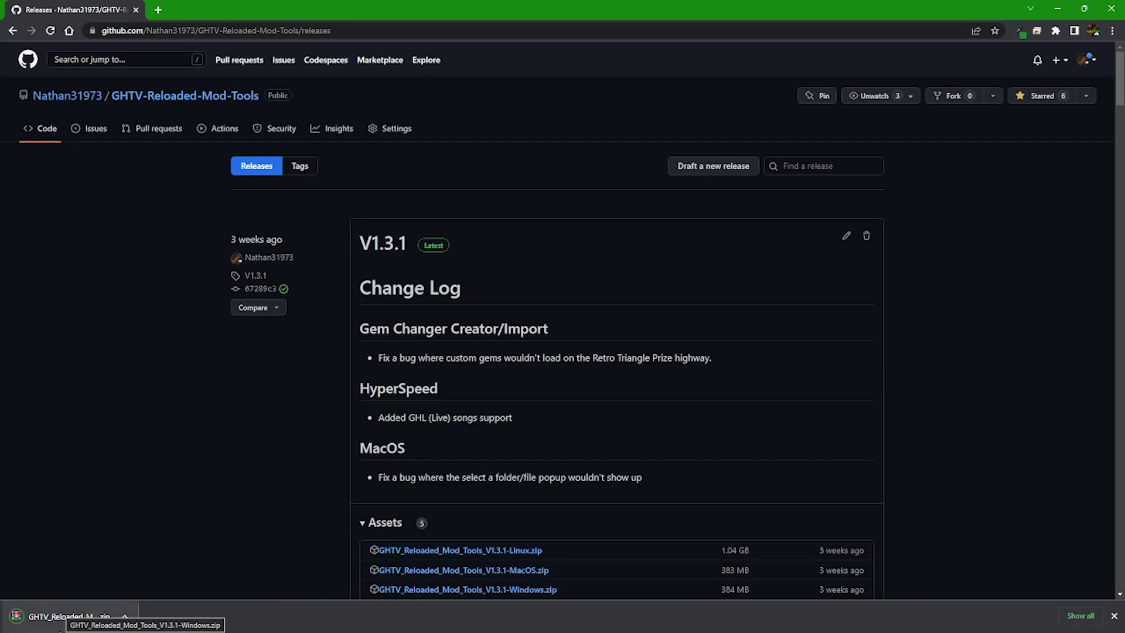
click(62, 621)
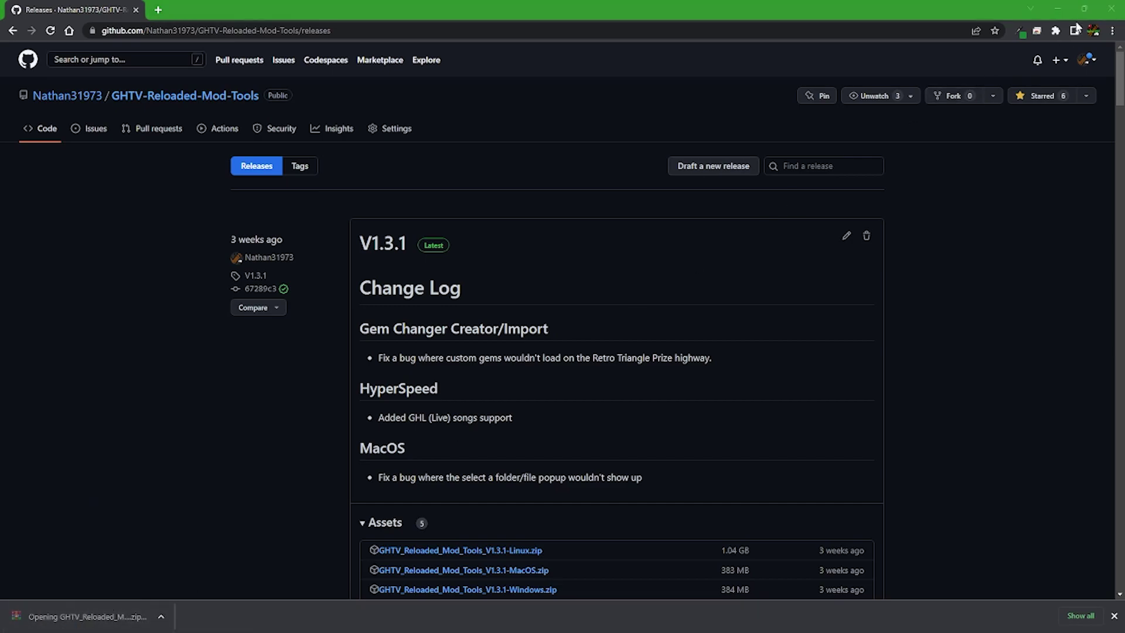
Close Chrome, drag the V1.3.1 - Windows folder from WinRAR to the desktop, and close WinRAR.
click(1109, 6)
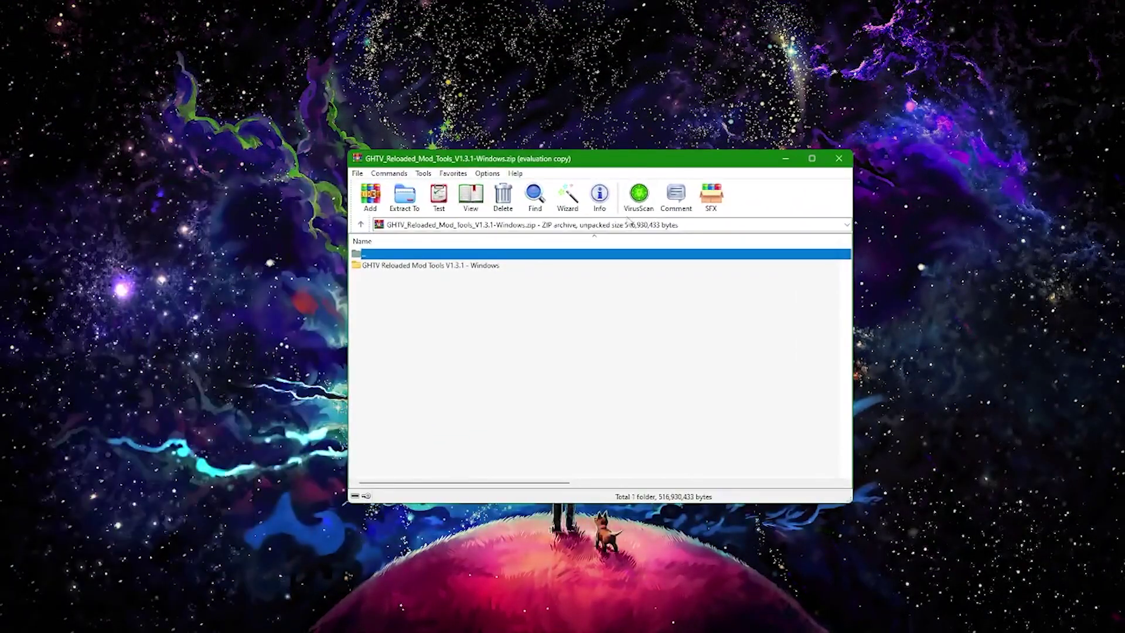
click(406, 266)
drag(222, 161, 224, 162)
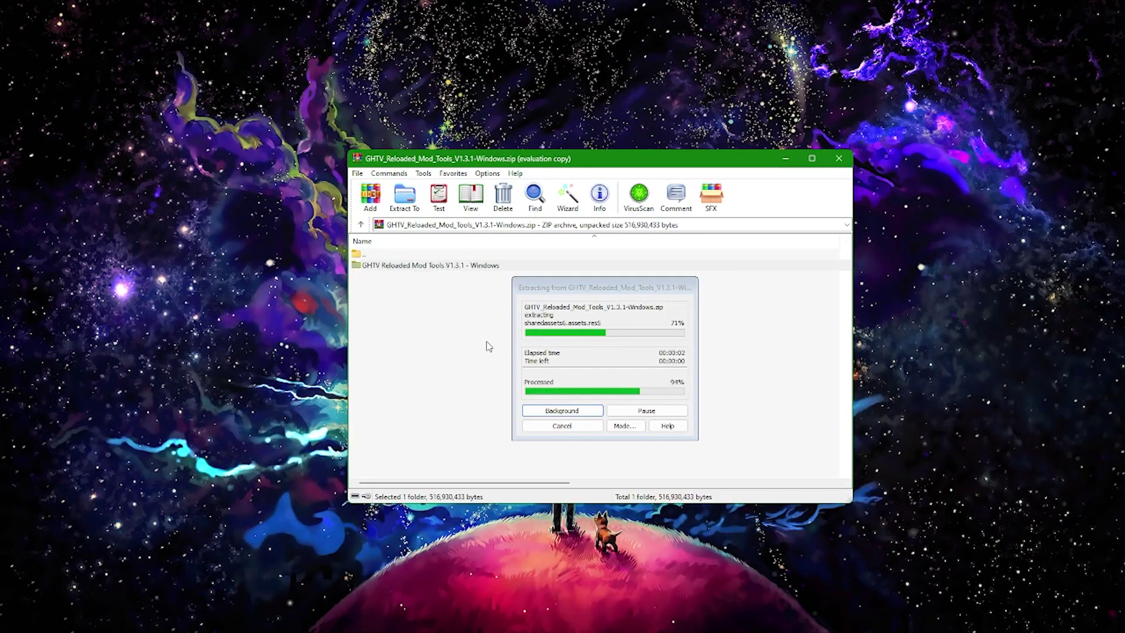
click(839, 159)
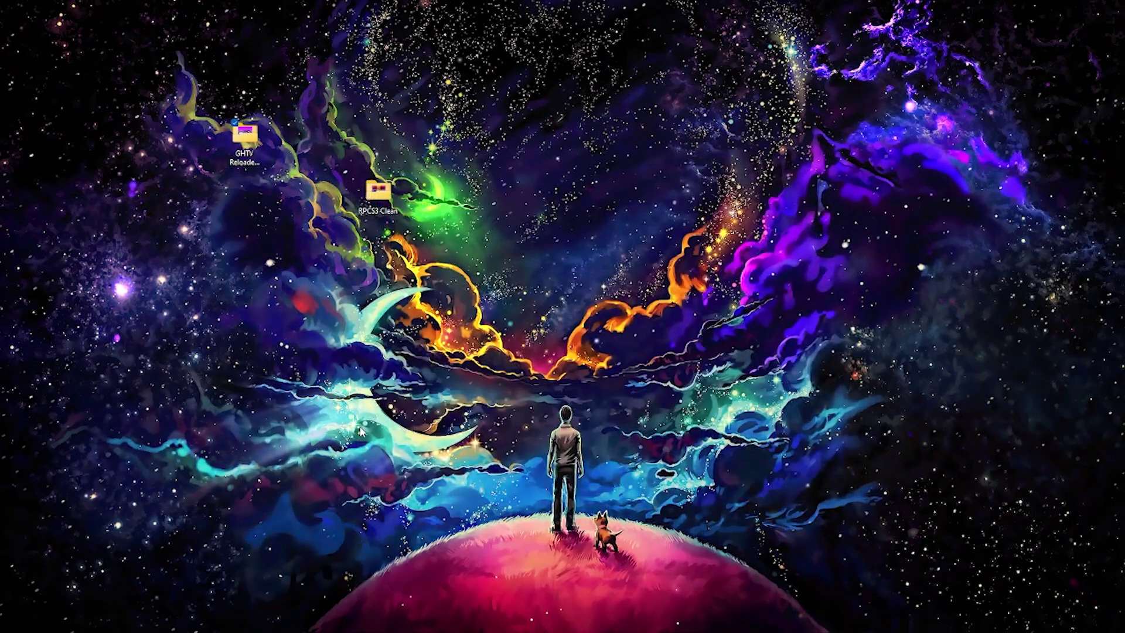
Open the extracted desktop folder and run GHTV Reloaded Mod Tools.exe to show its splash screen.
double_click(245, 138)
drag(453, 136, 496, 122)
scroll(375, 322, down, 2)
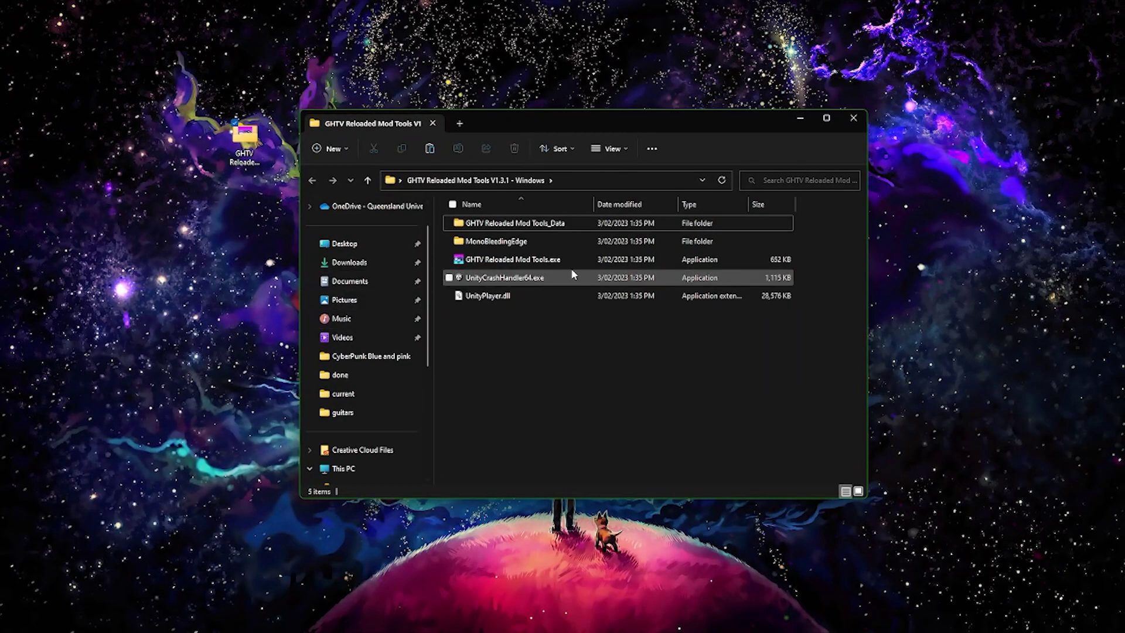
click(507, 262)
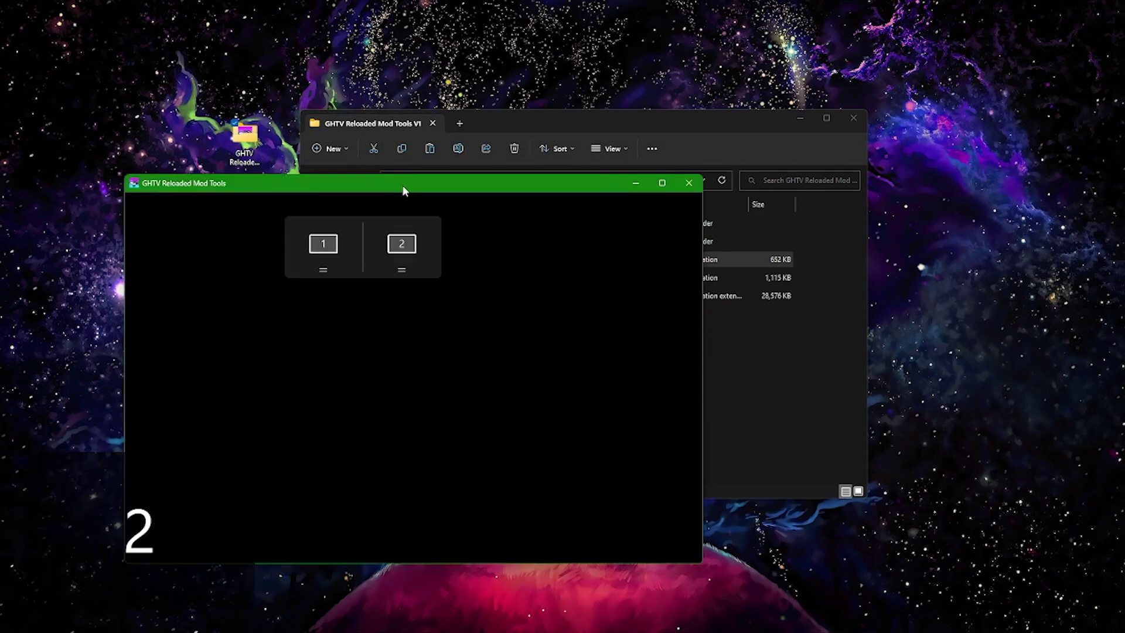
drag(402, 185, 527, 150)
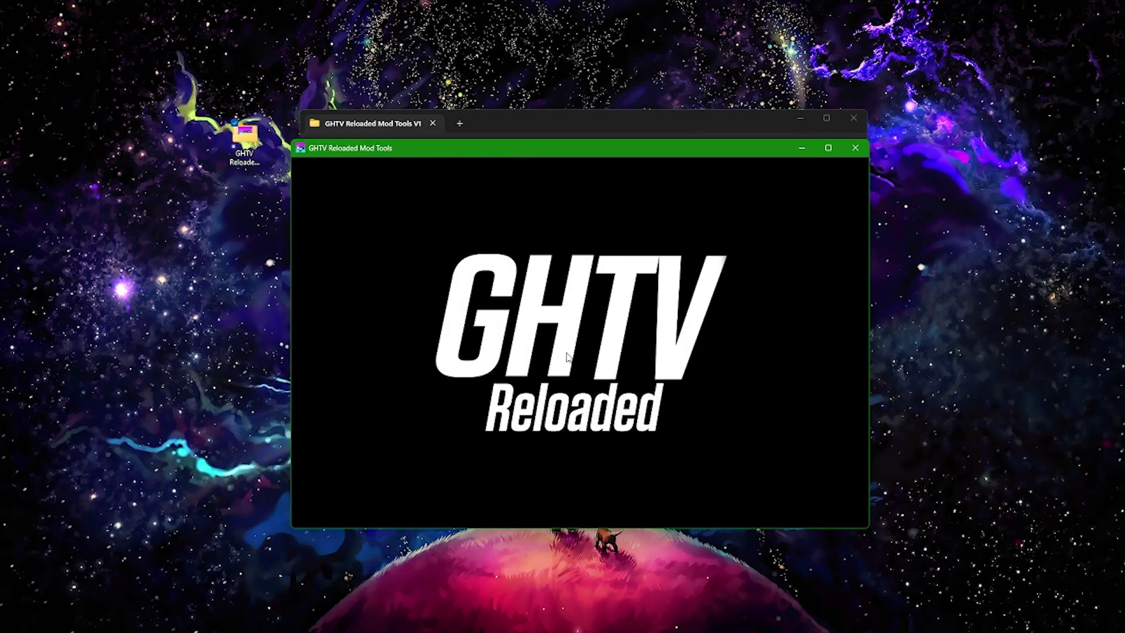
Maximize the mod tools window, choose GET STARTED, and answer 'No - First Time Playing'.
drag(429, 148, 409, 140)
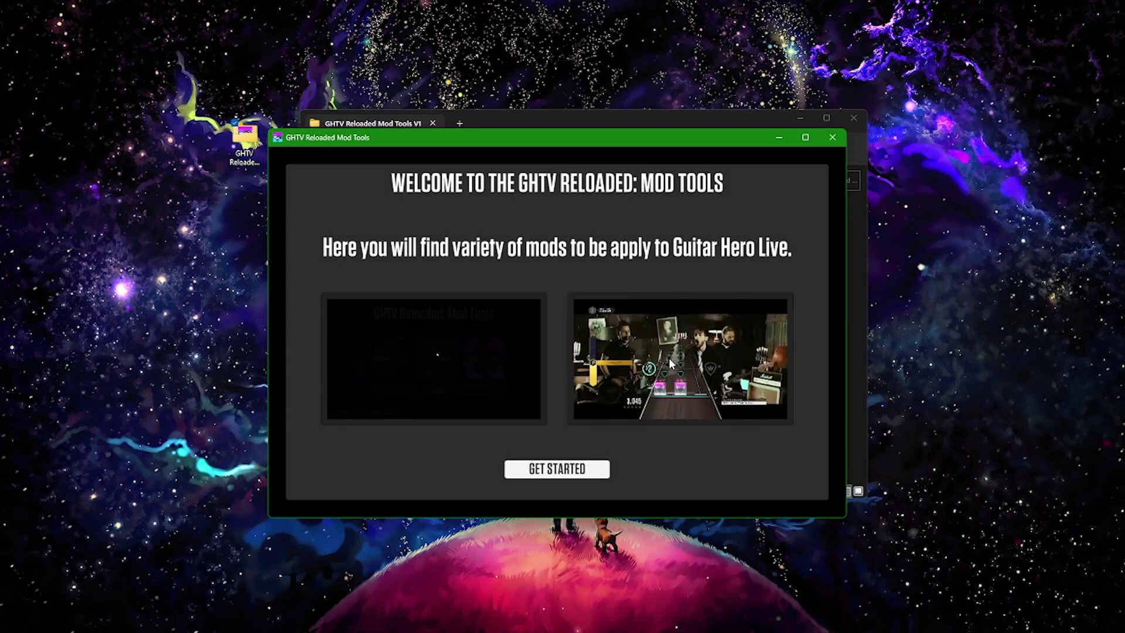
key(super+Up)
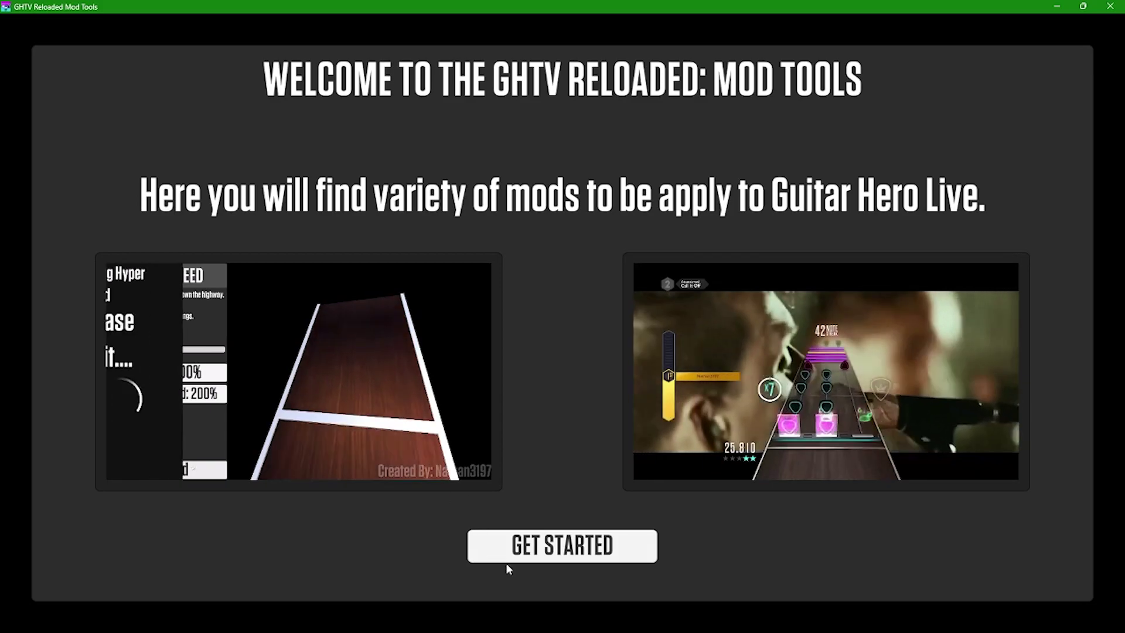
click(506, 556)
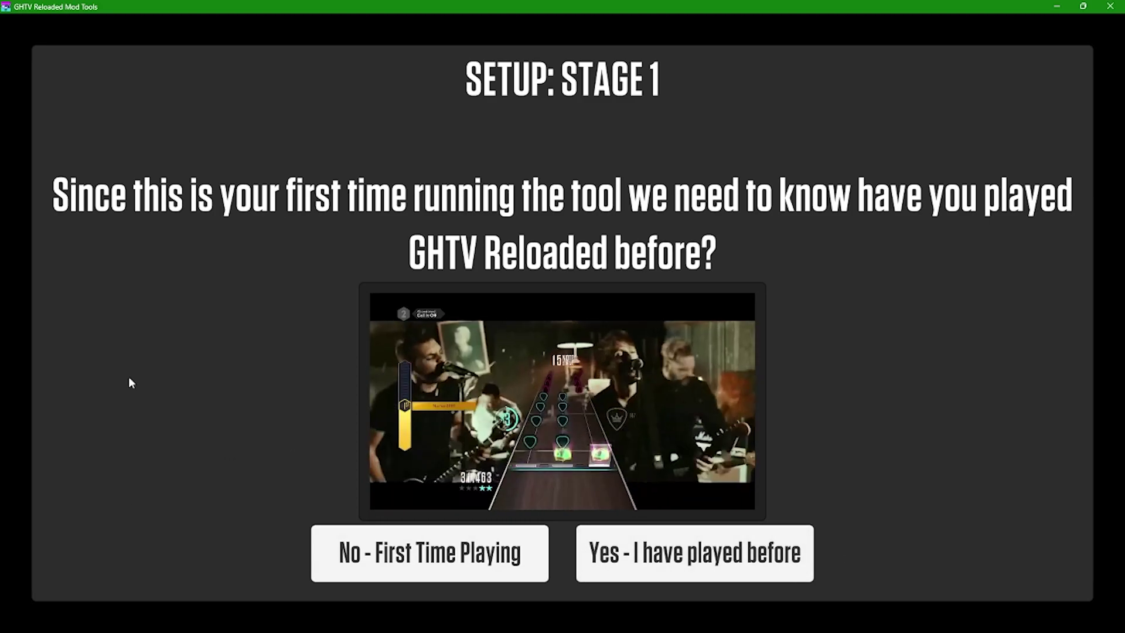
click(352, 561)
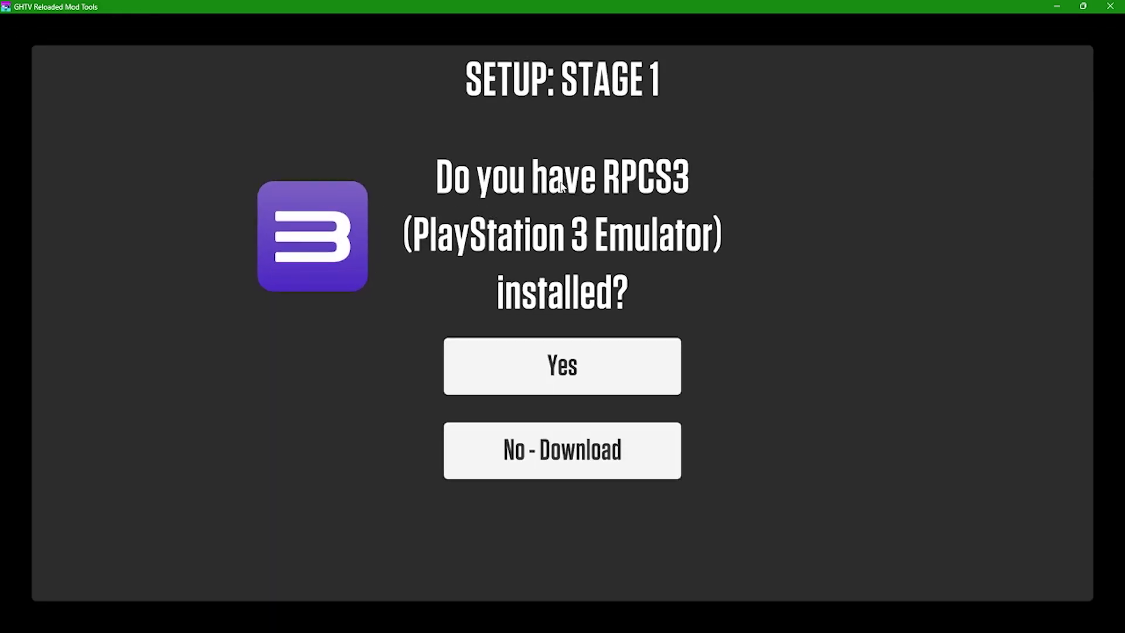
Open rpcs3.net/download via 'No - Download', then search 'ps3 update' and open the PS3 System Software page.
click(457, 449)
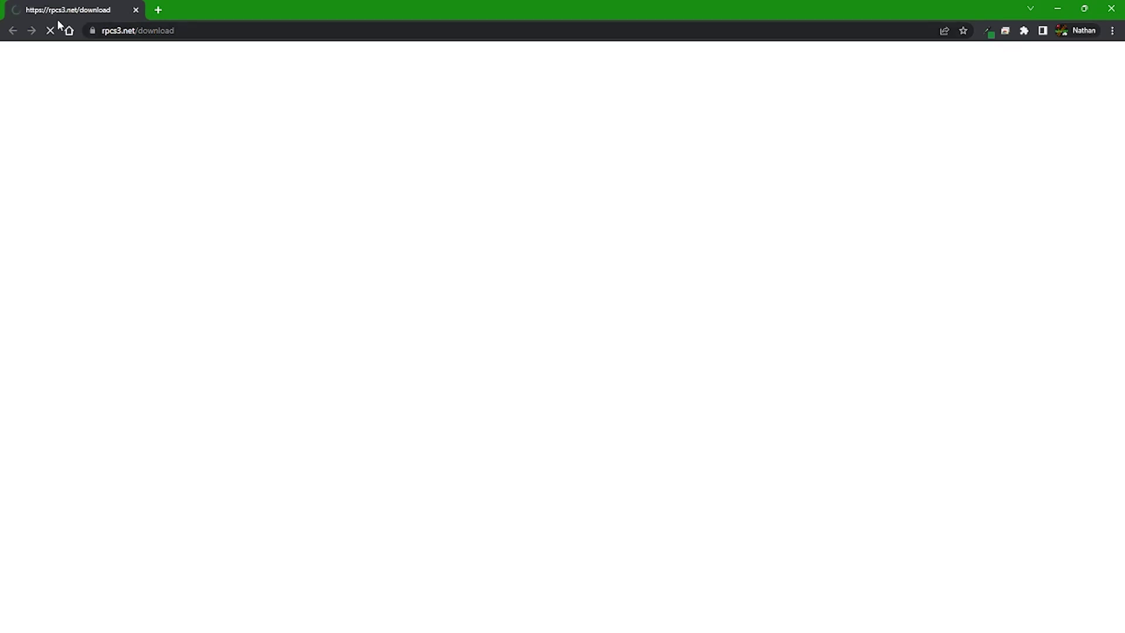
scroll(613, 113, down, 2)
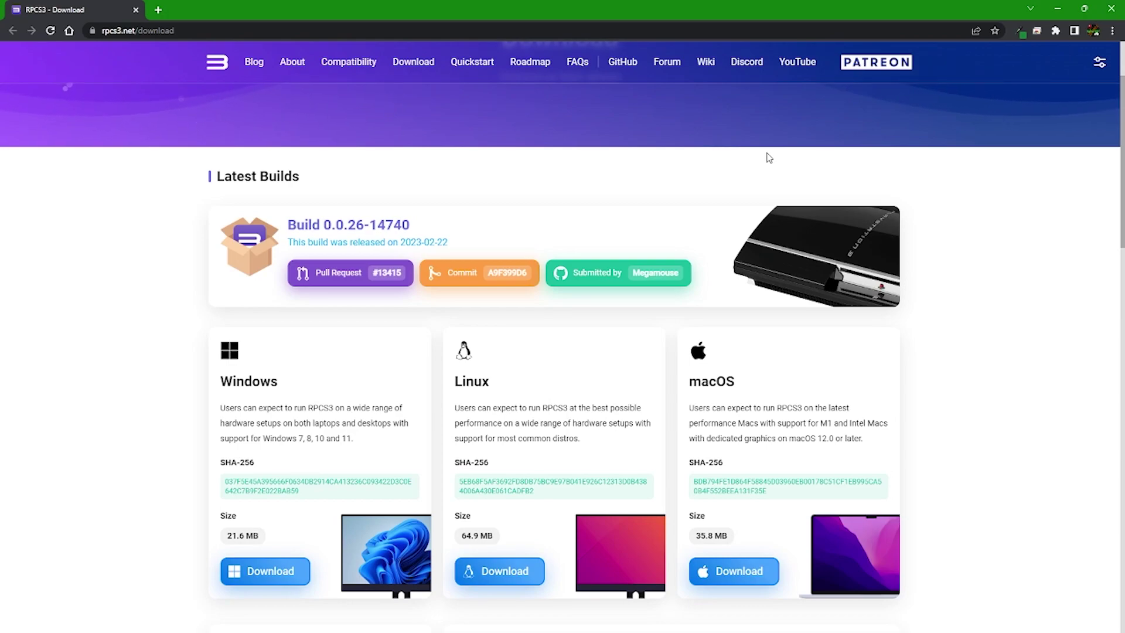
click(162, 6)
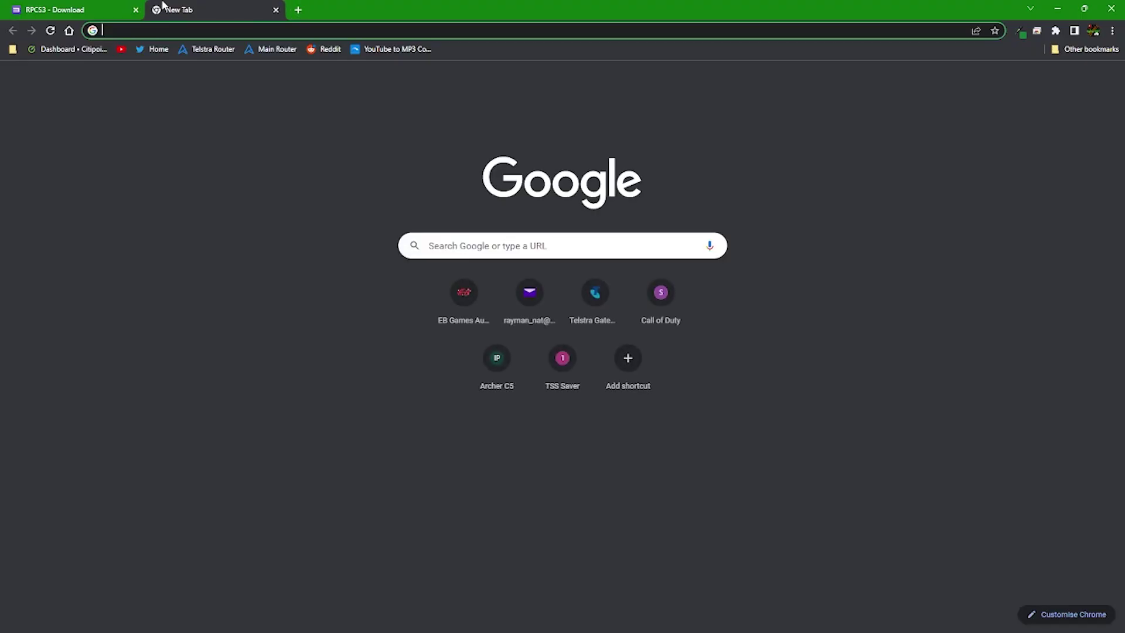
text(ps3 update)
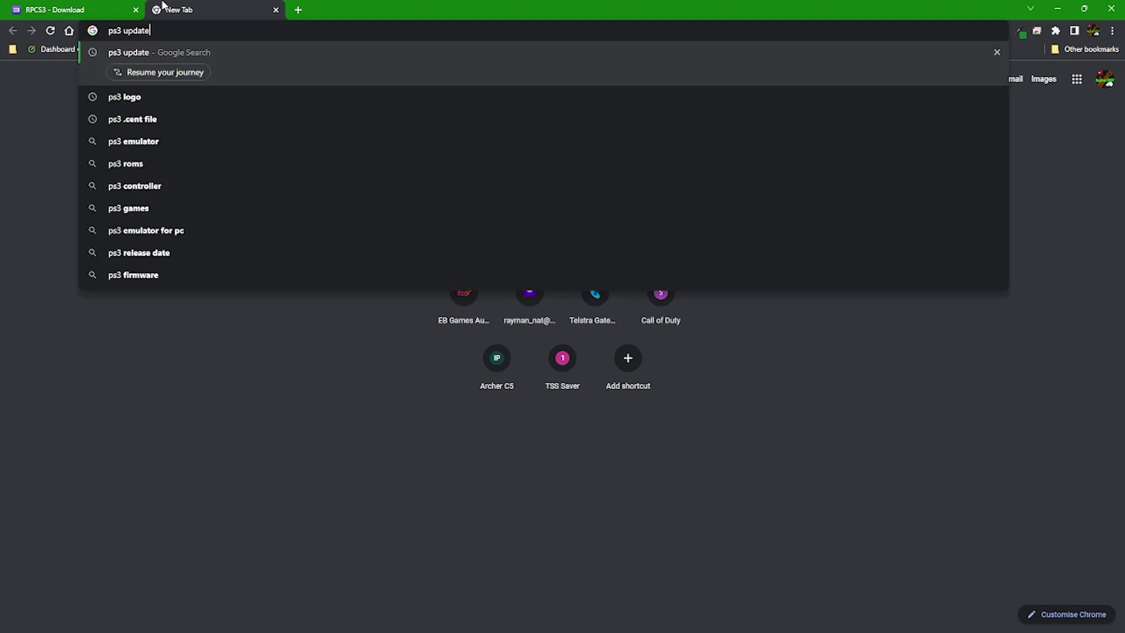
key(Return)
click(190, 170)
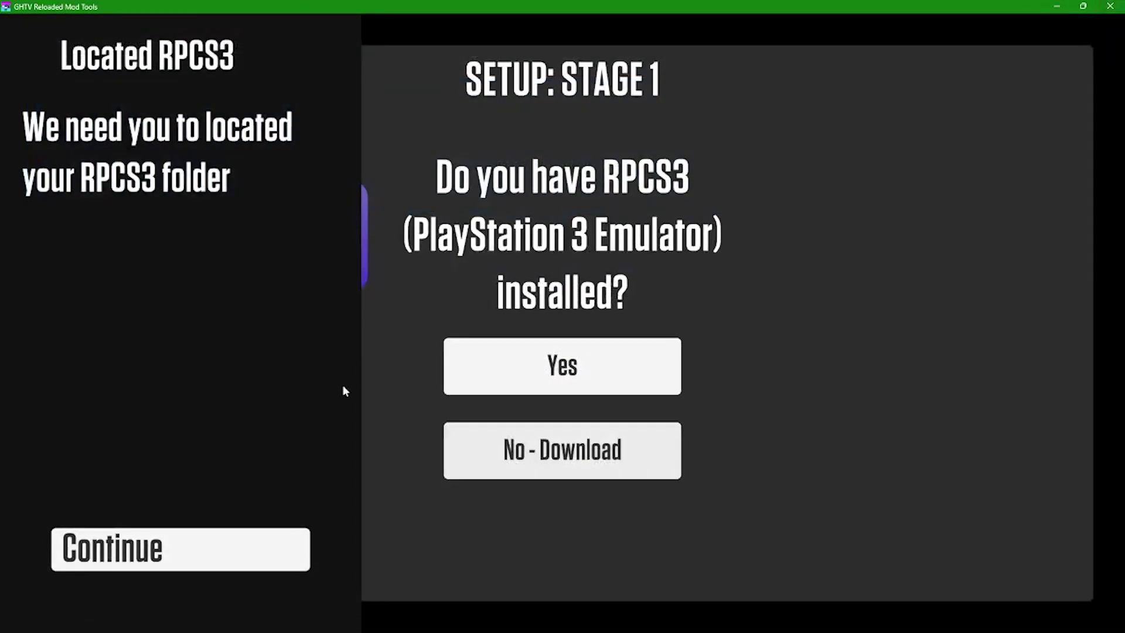
Point the setup at the RPCS3 Clean folder on the Desktop as the RPCS3 location.
click(258, 547)
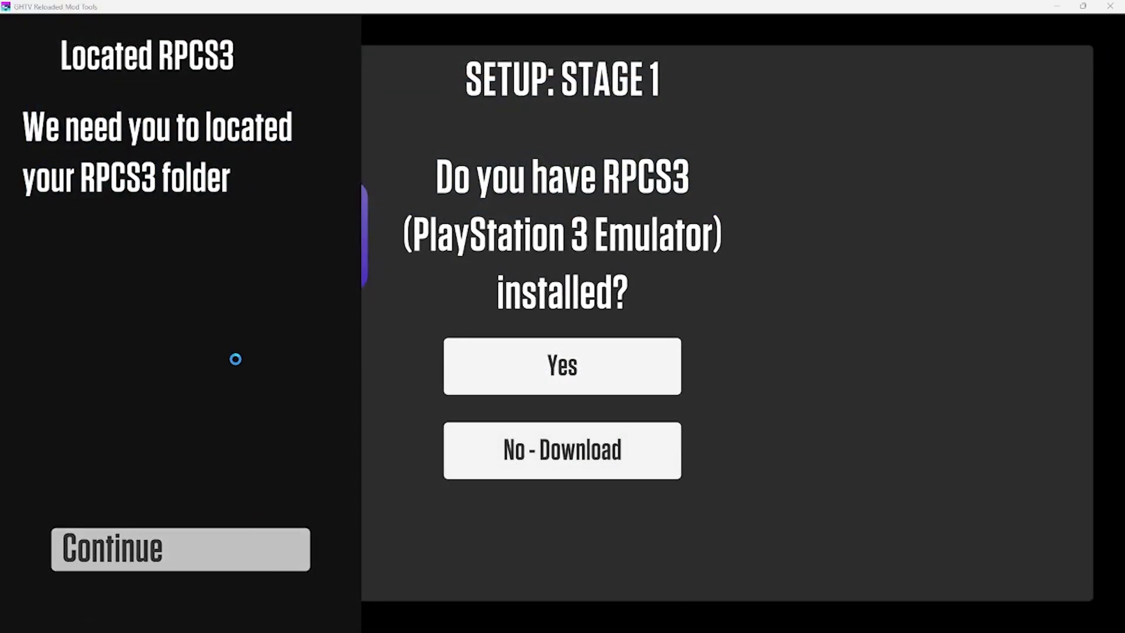
click(44, 128)
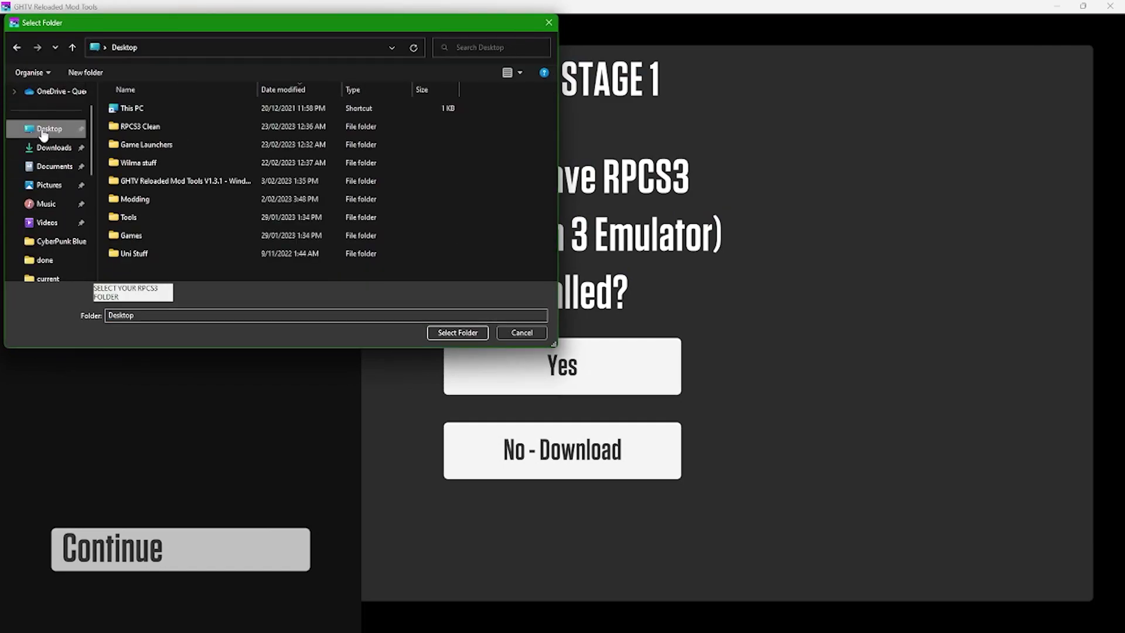
click(167, 126)
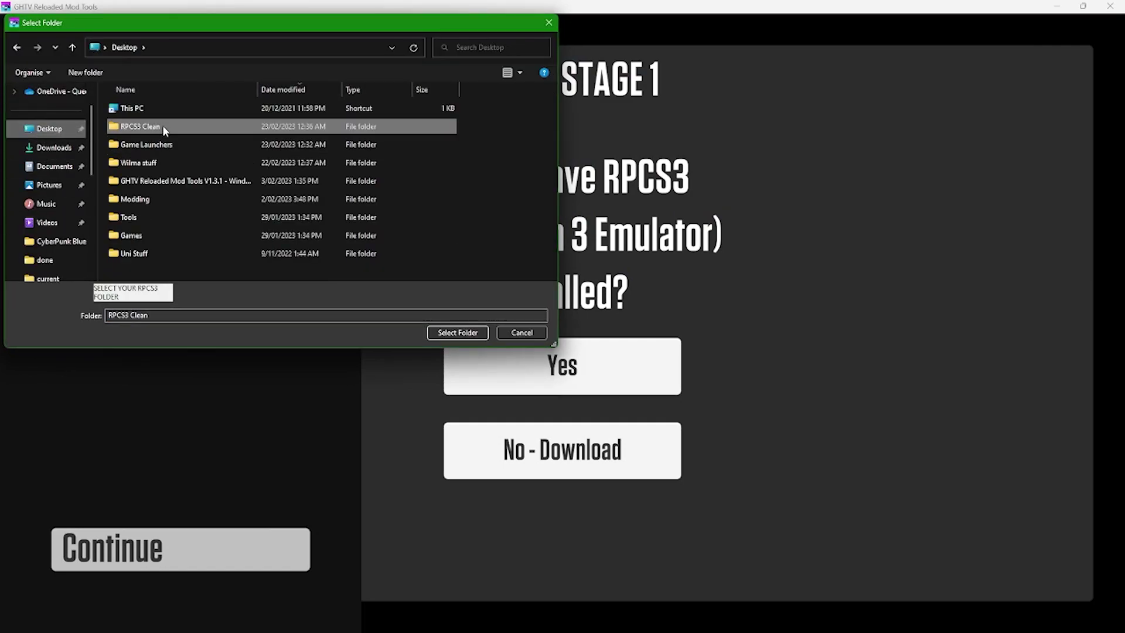
click(457, 332)
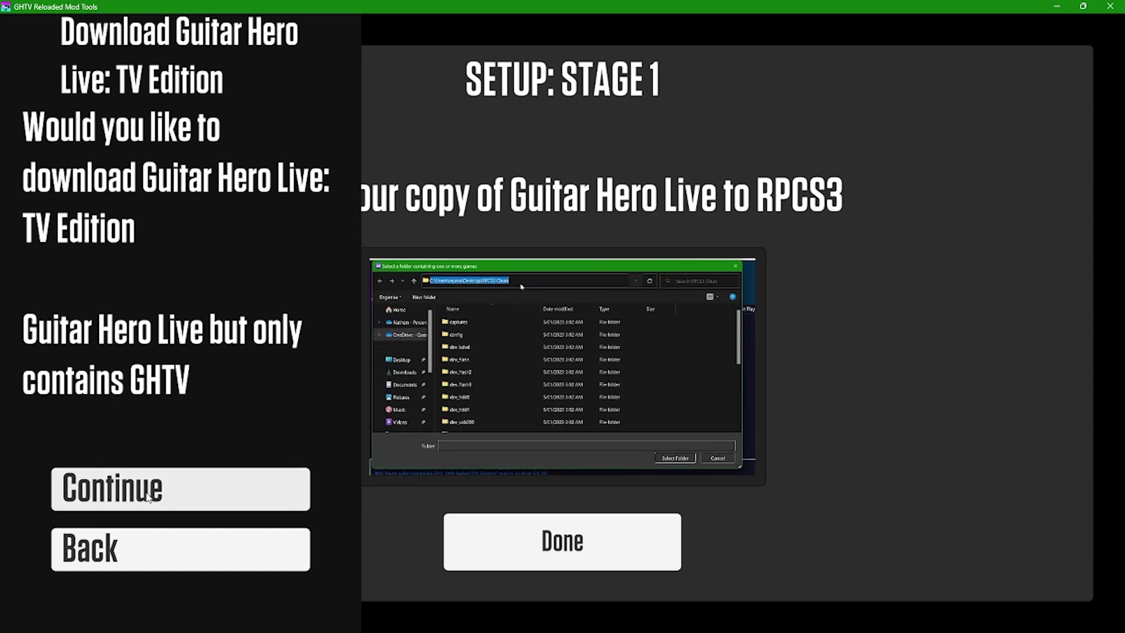
Continue on the Download Guitar Hero Live: TV Edition panel.
click(145, 496)
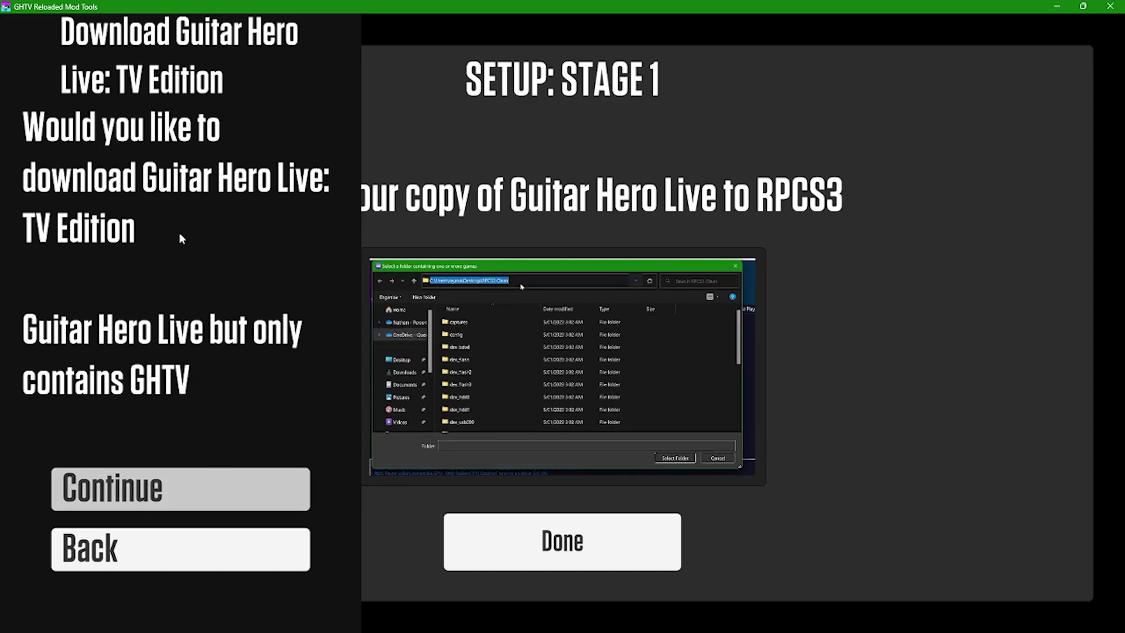